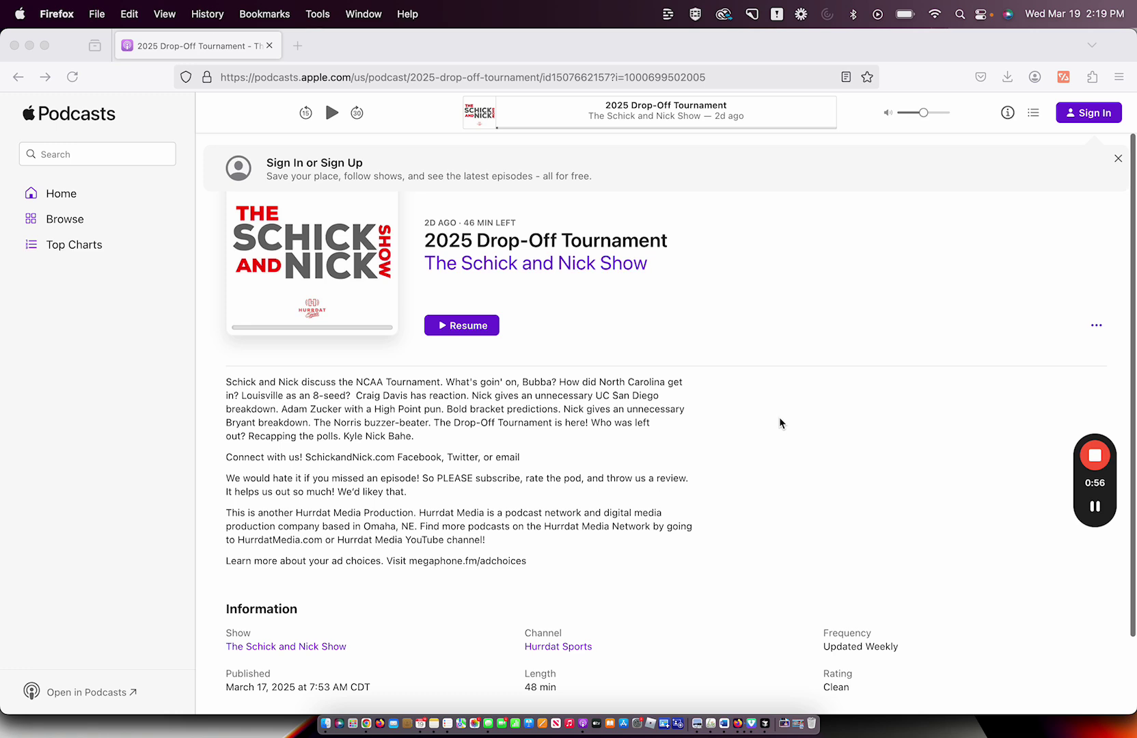
- Open the page source of the 2025 Drop-Off Tournament podcast episode page
right_click(710, 403)
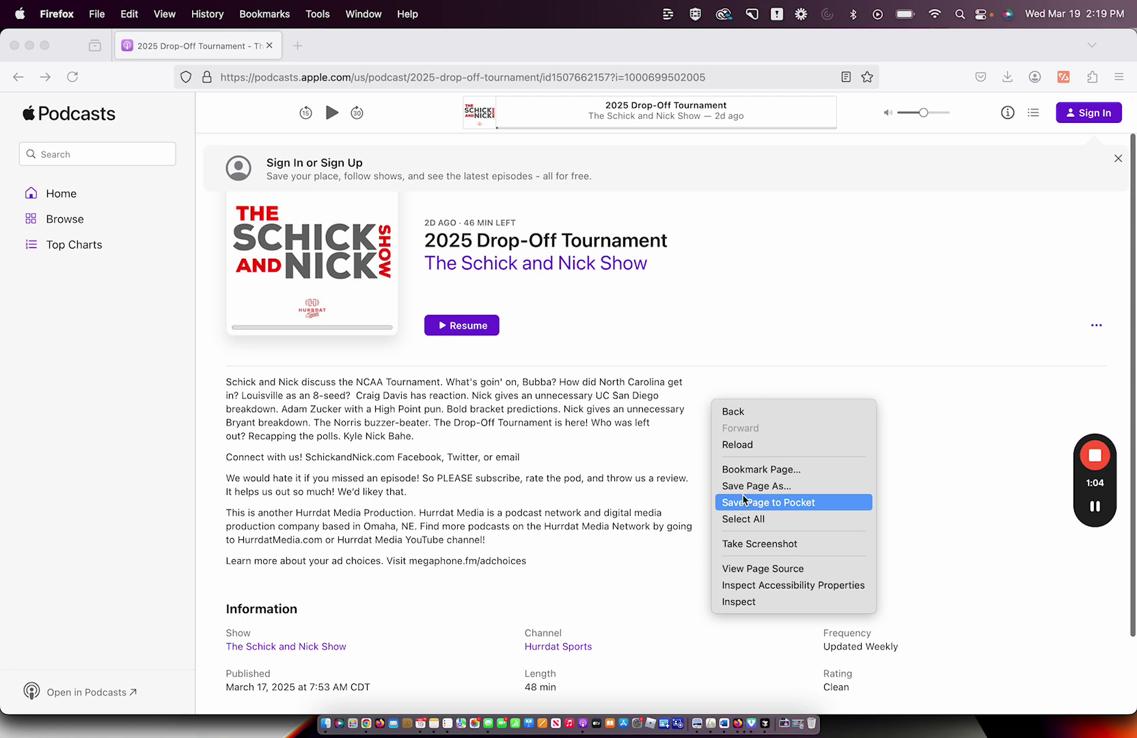
left_click(750, 569)
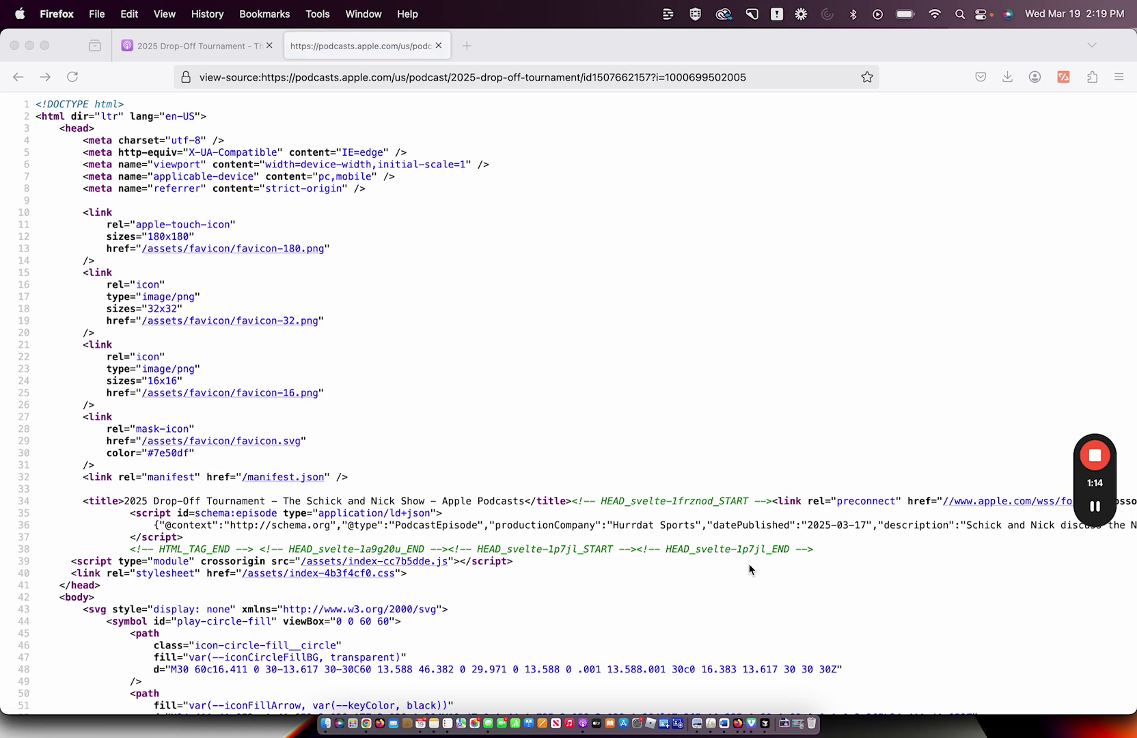
left_click(544, 269)
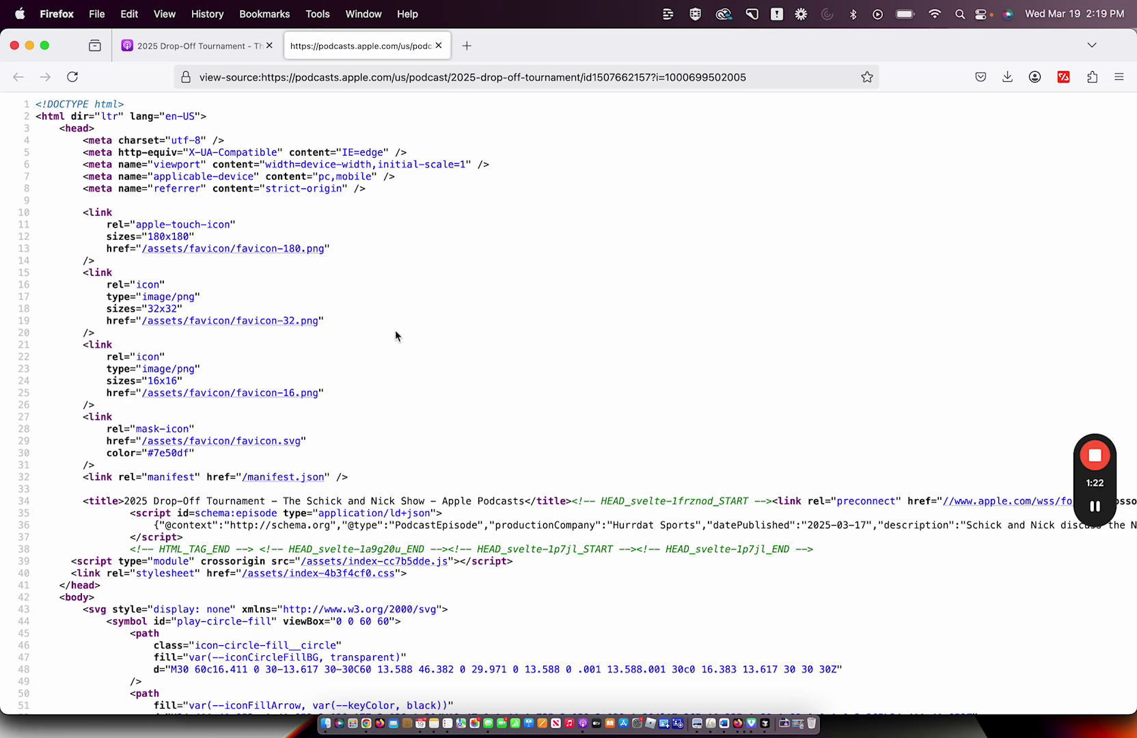
scroll(395, 331, "down", 5)
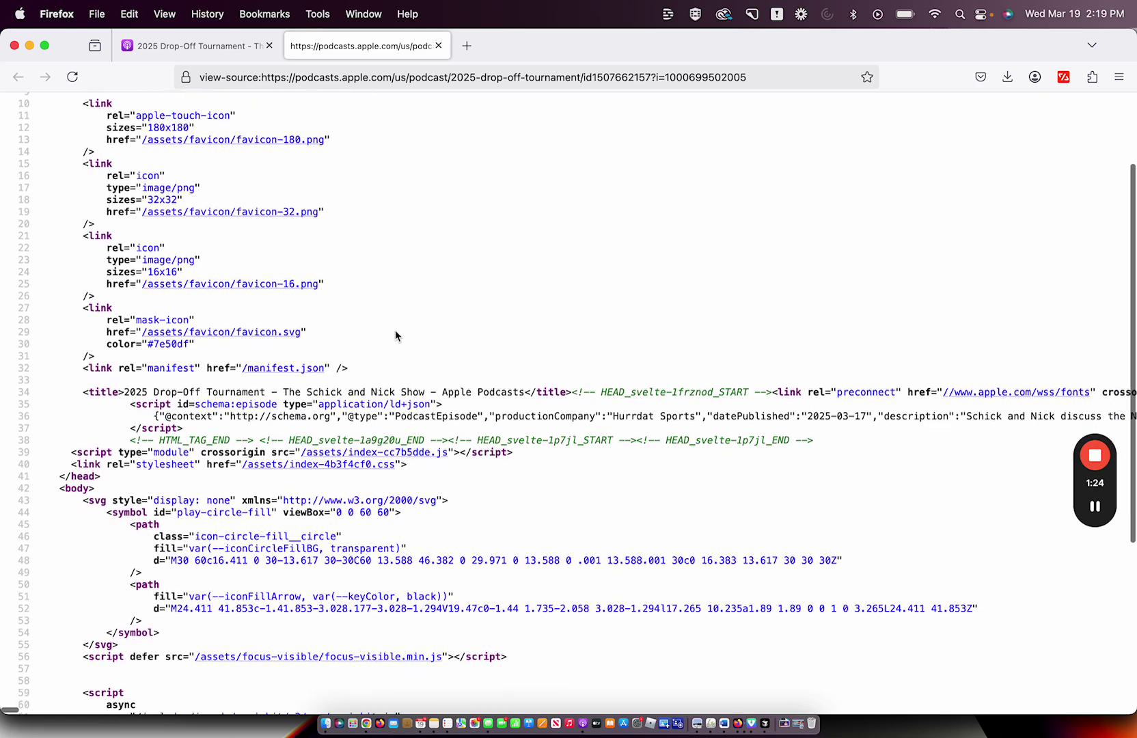
scroll(394, 331, "down", 1)
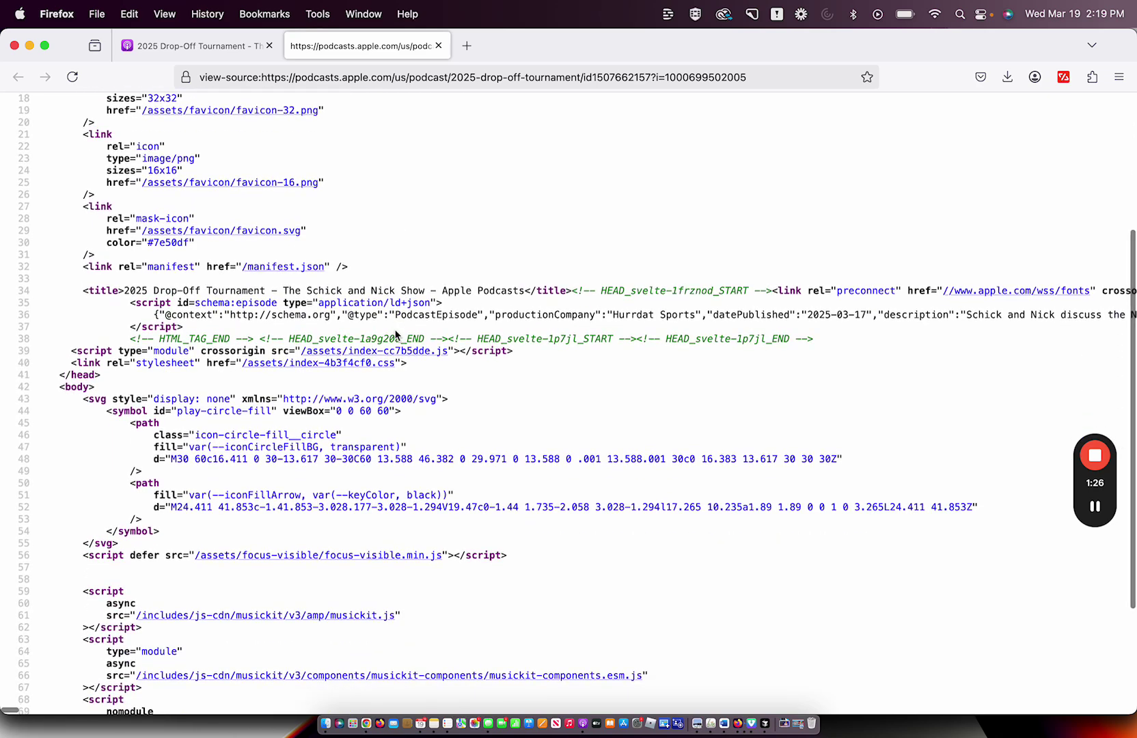
right_click(371, 273)
left_click(396, 232)
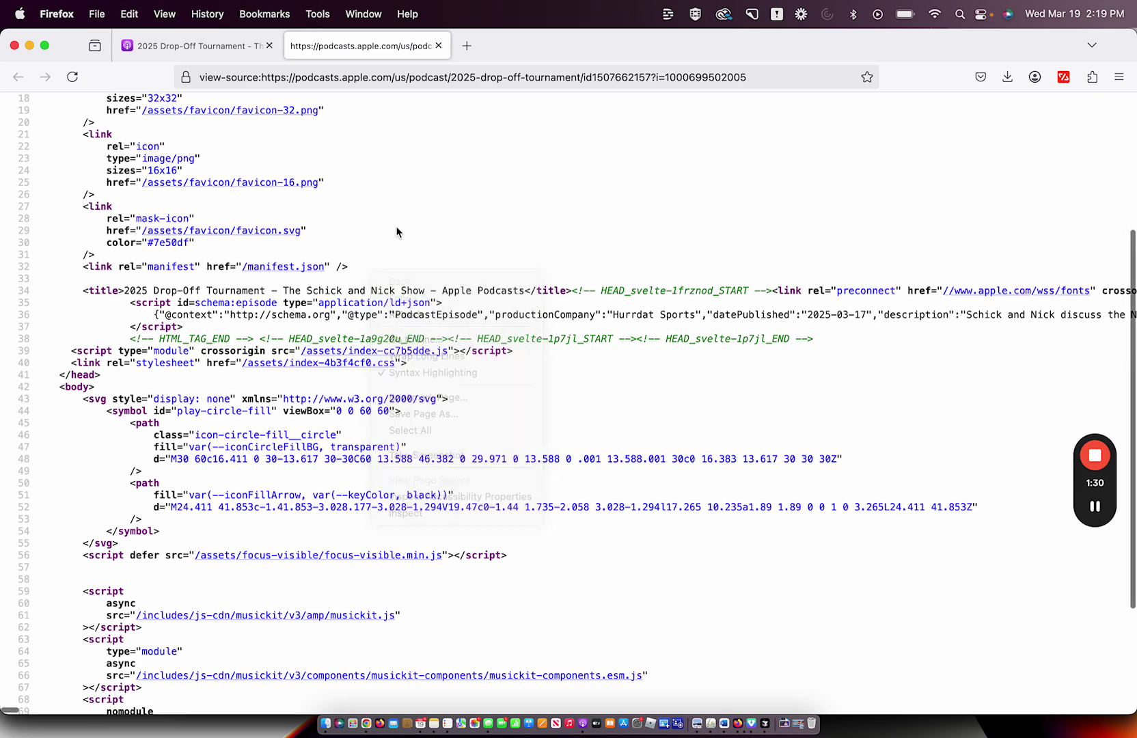
- Find the first .mp3 match in the page source and copy the episode's complete streamUrl address, including the updated parameter
key("super+f")
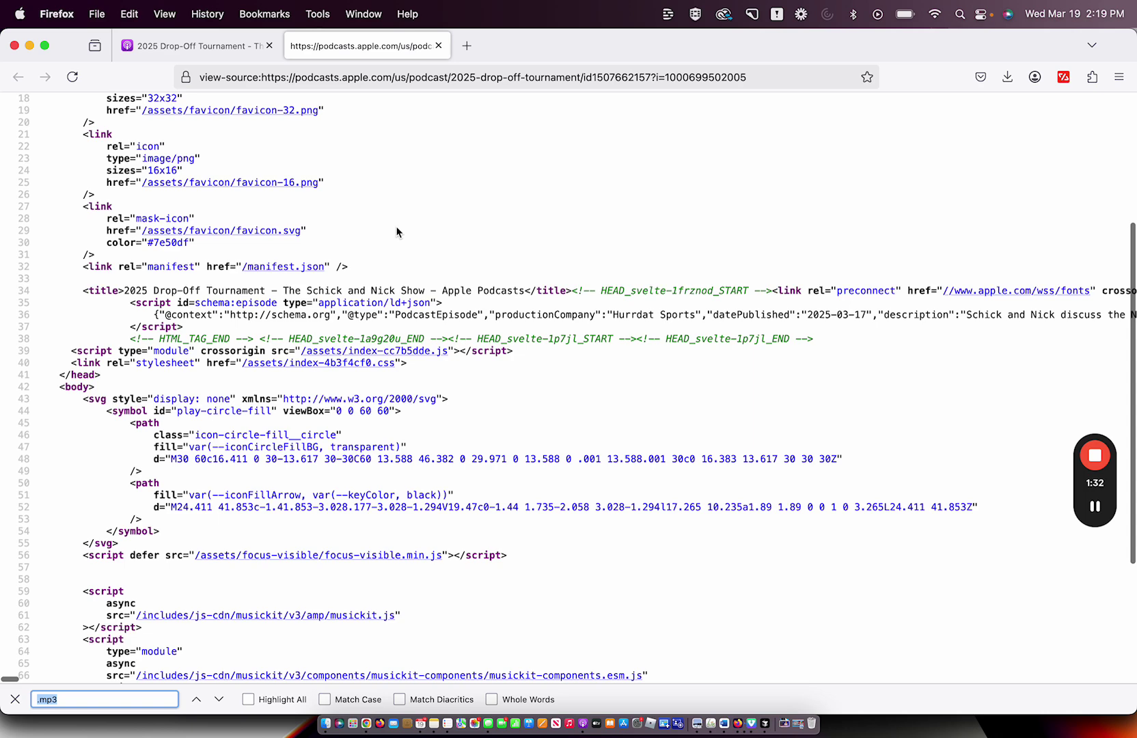
key("Return")
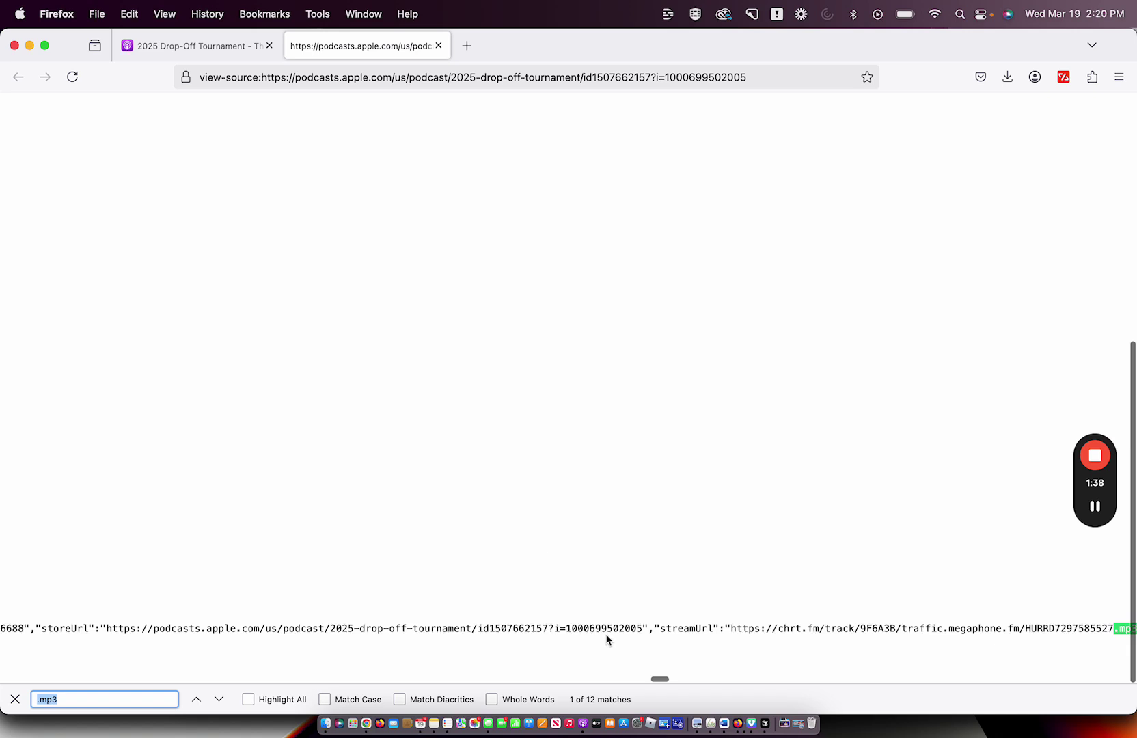
scroll(606, 639, "right", 3)
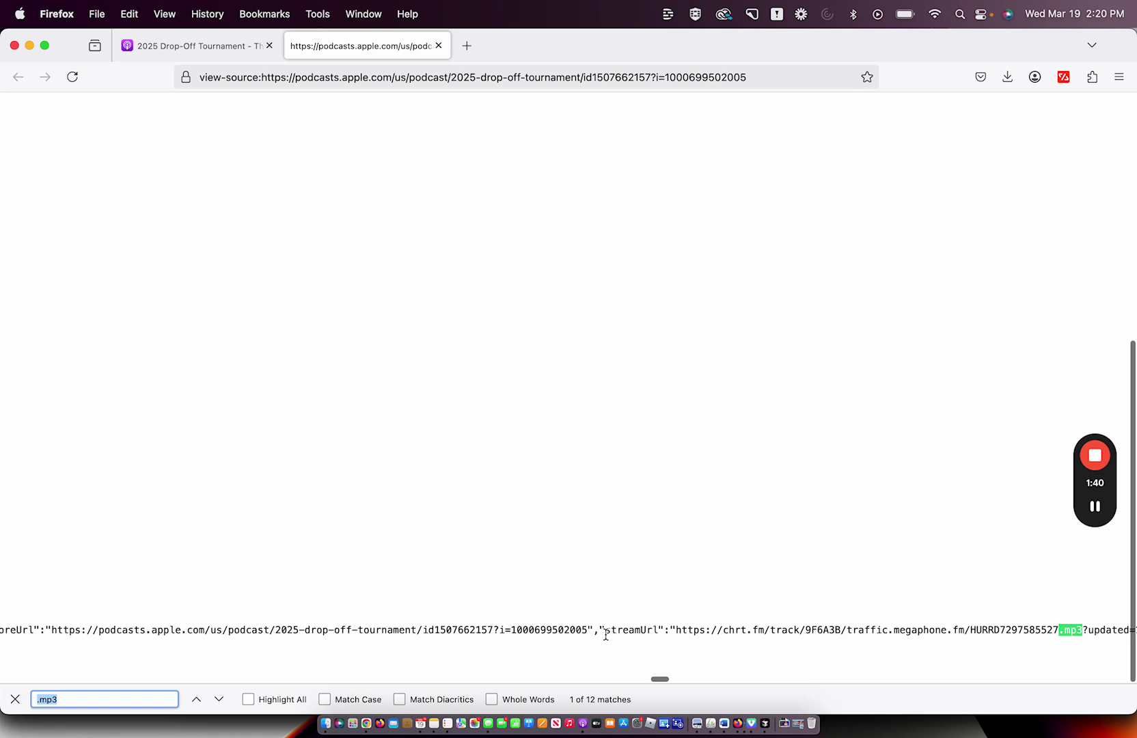
scroll(606, 636, "down", 1)
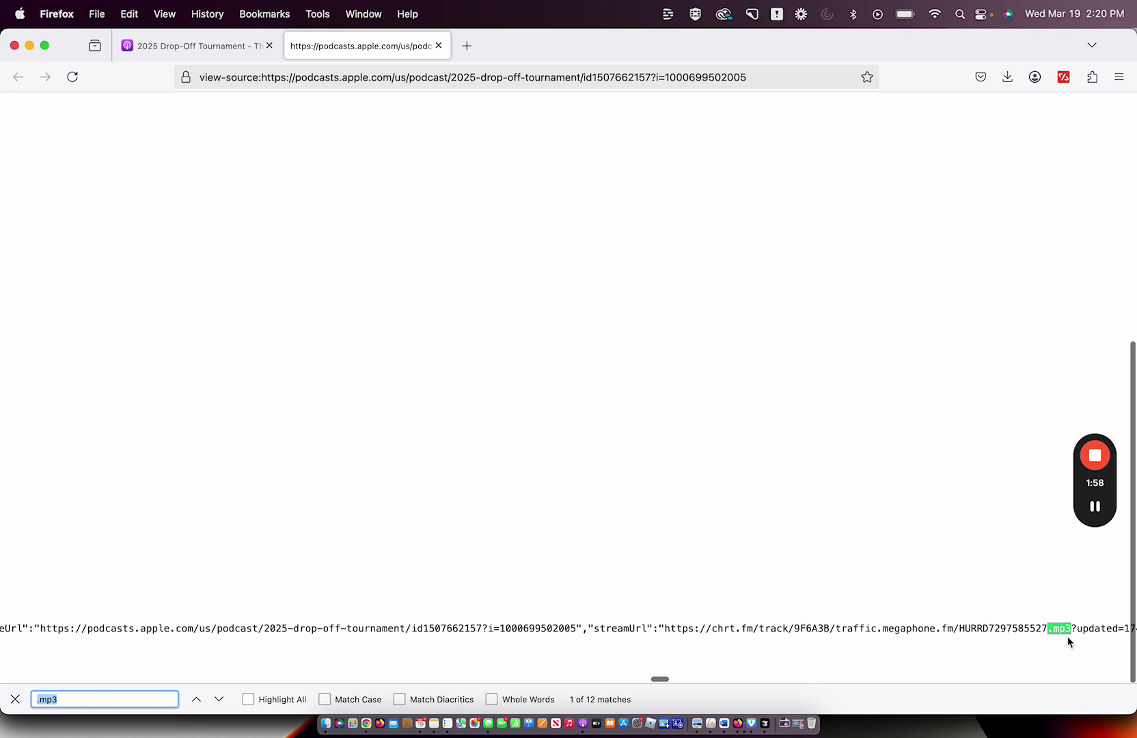
scroll(1042, 637, "right", 3)
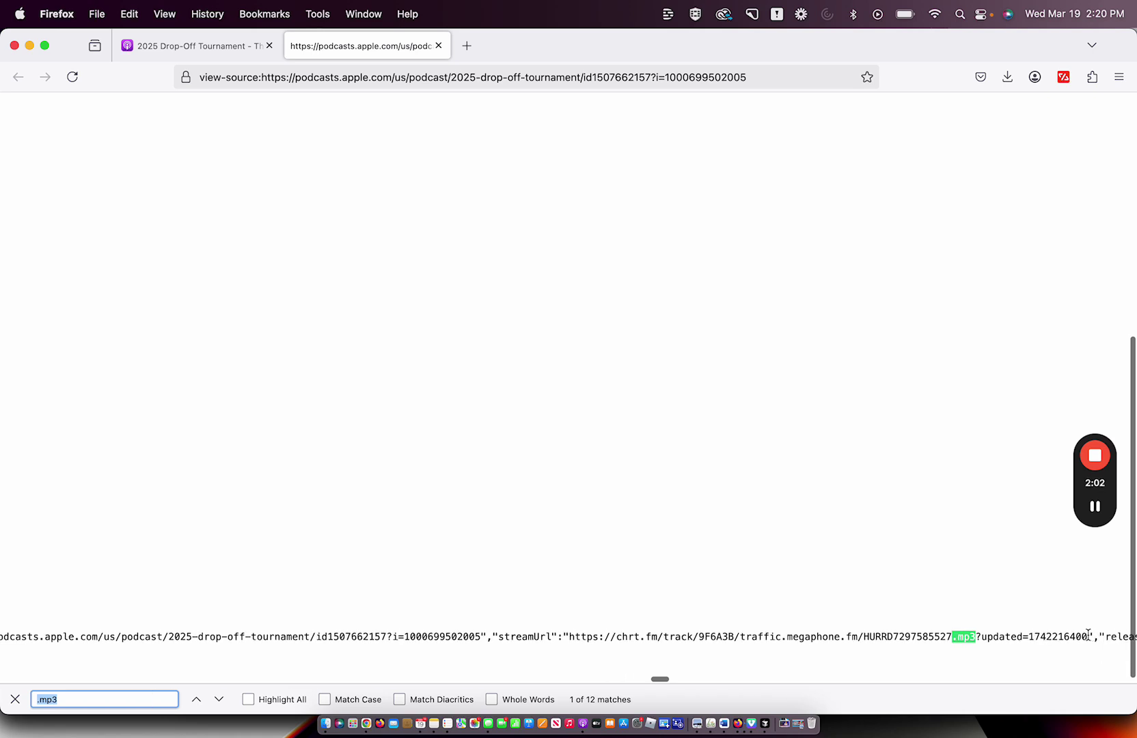
left_click_drag(1088, 635, 570, 642)
key("super+c")
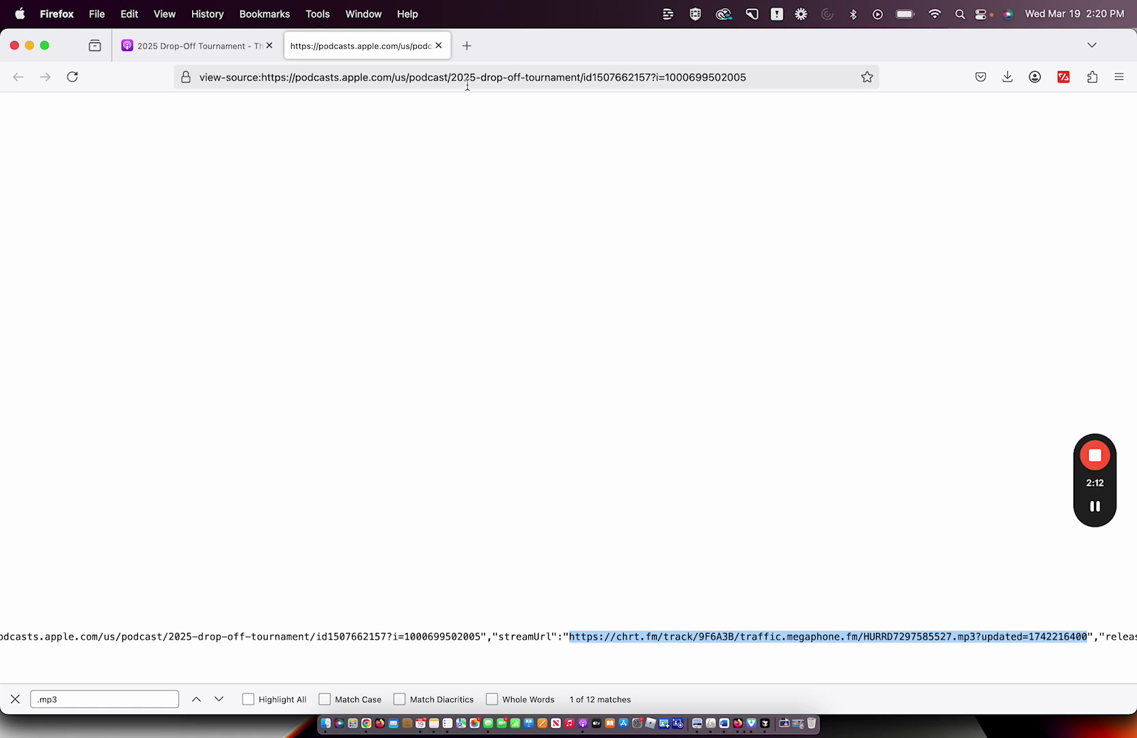
- Load the copied MP3 address in a new tab and pause the audio playback
left_click(469, 50)
key("super+v")
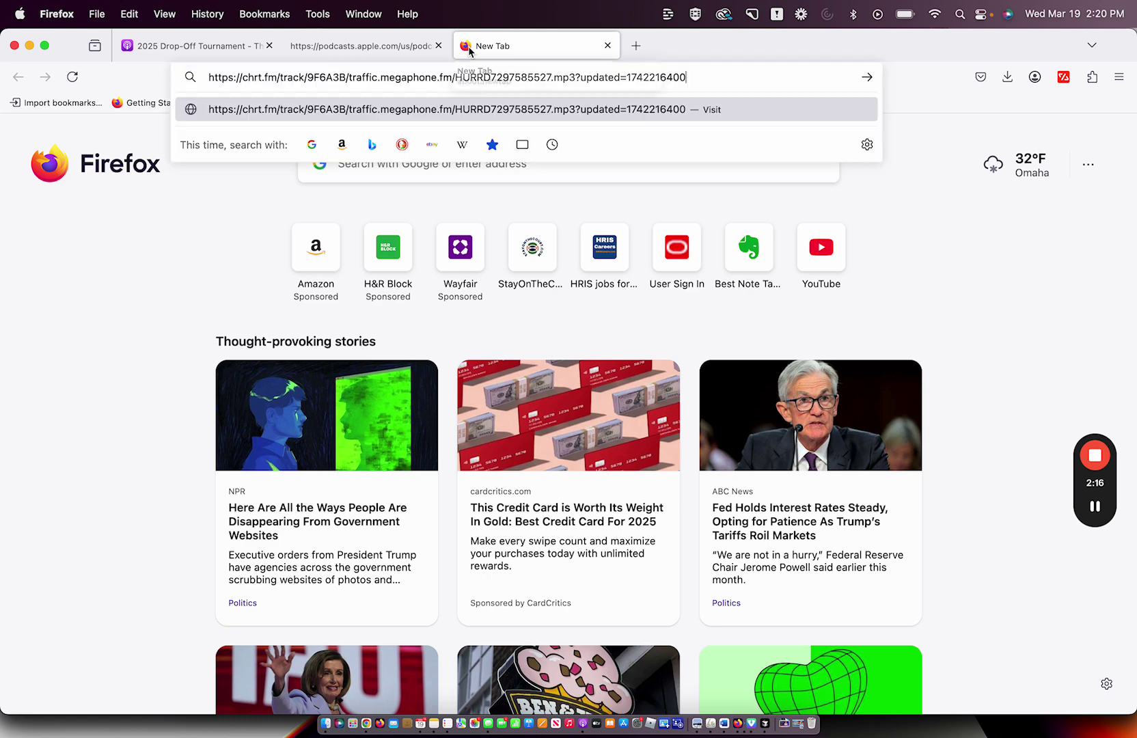
key("Return")
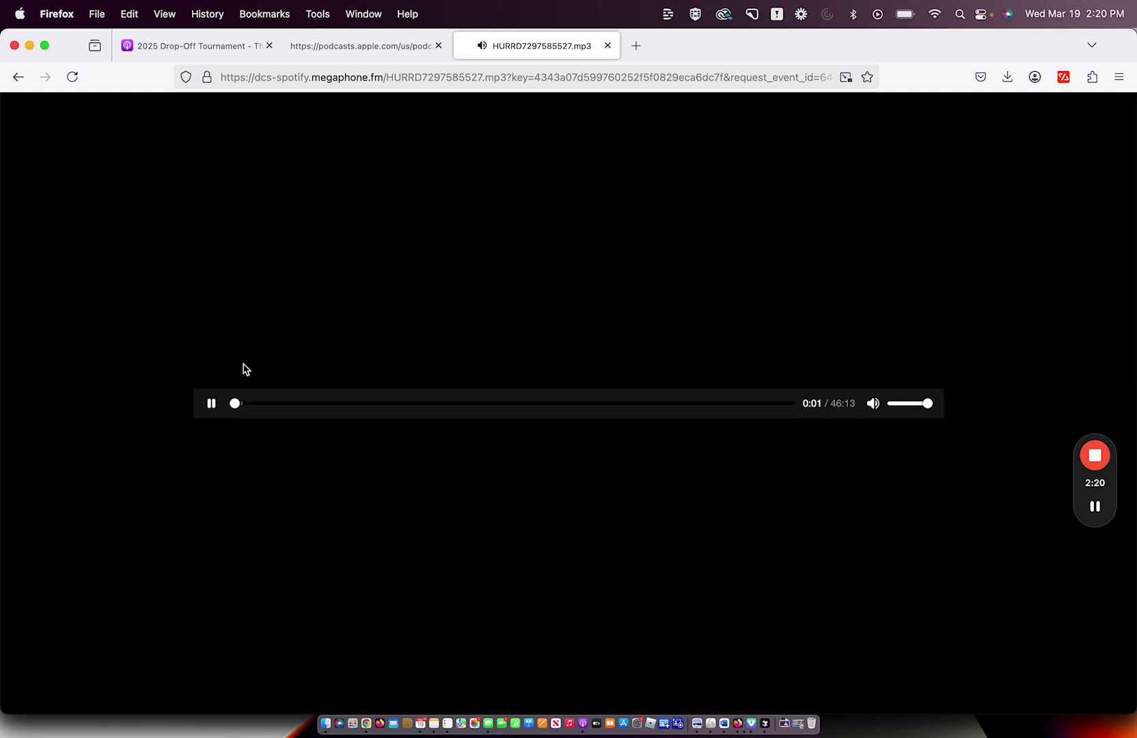
left_click(211, 404)
- Save the episode audio to the Downloads folder as schick_nick_2024_drops.mp3
right_click(495, 335)
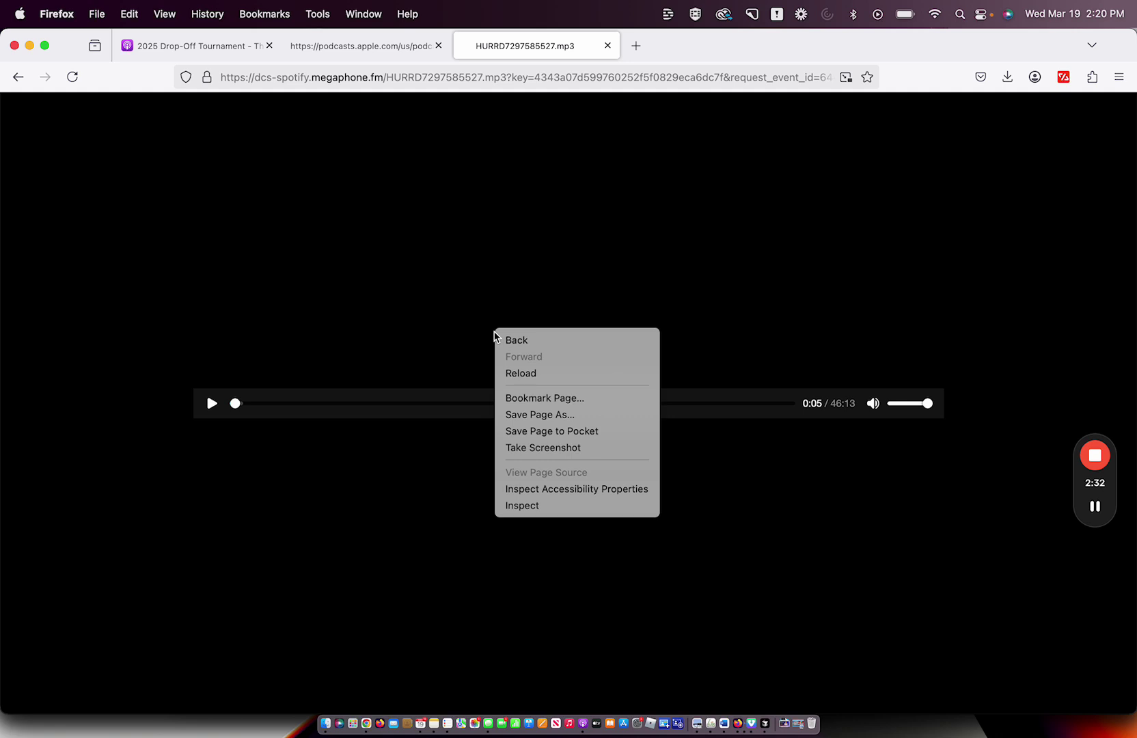
left_click(451, 333)
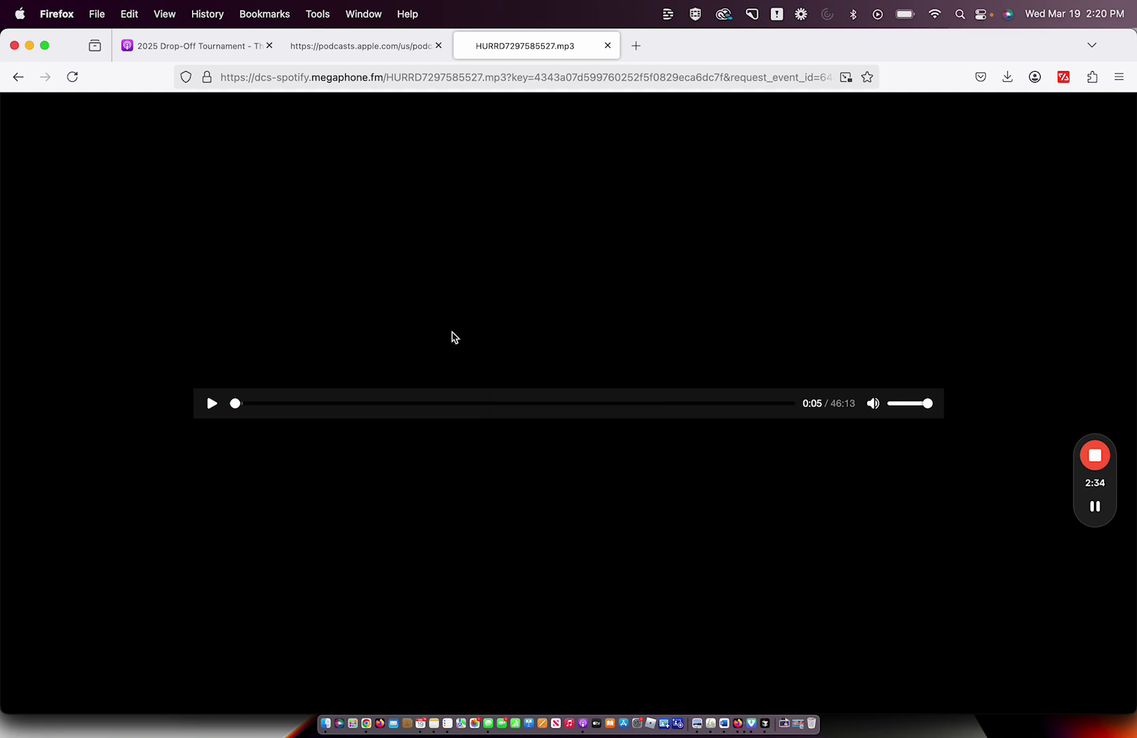
right_click(460, 398)
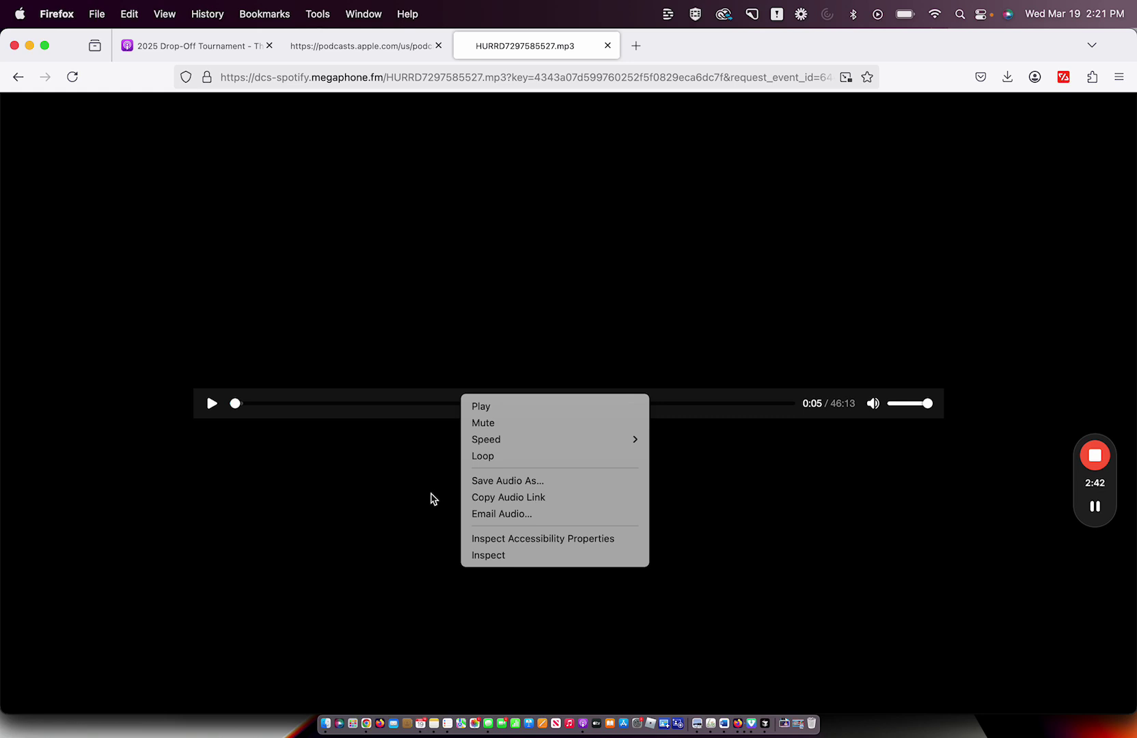
left_click(539, 486)
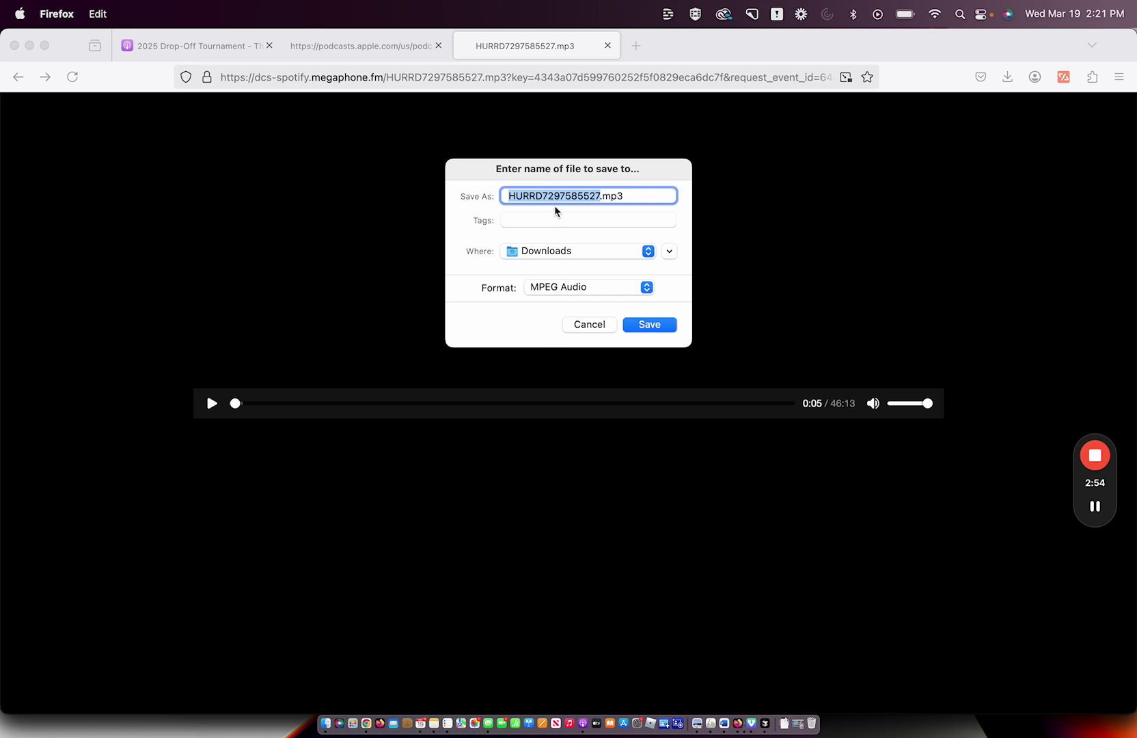
key("BackSpace")
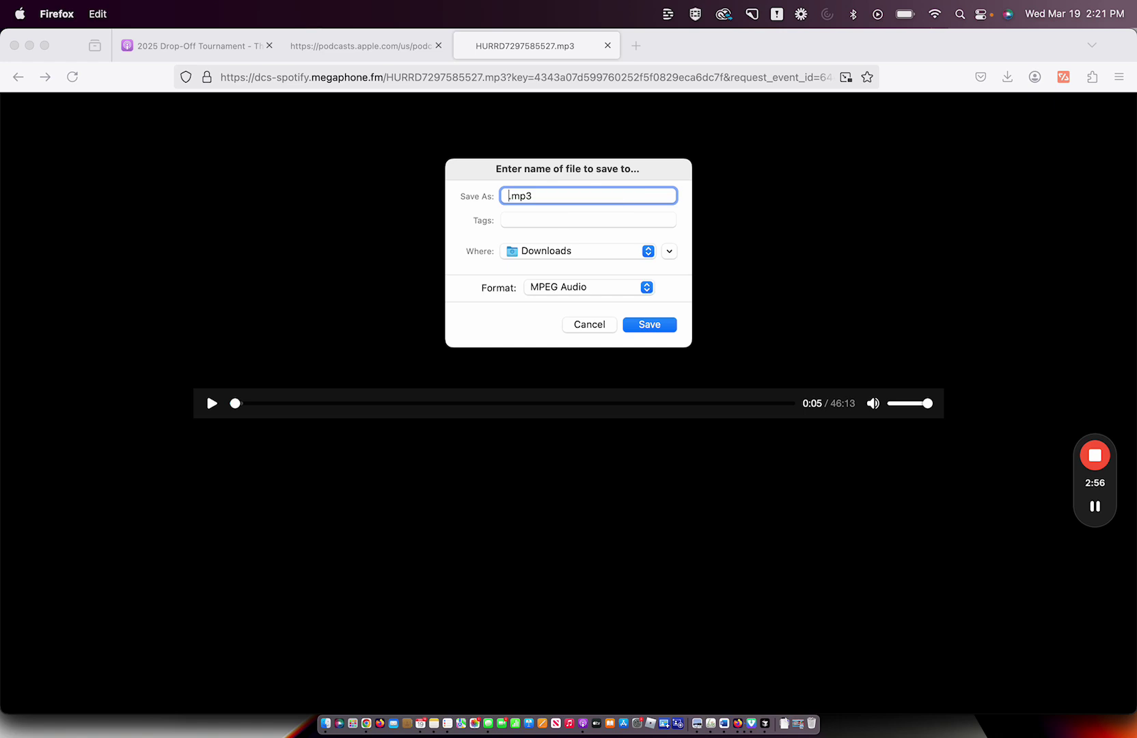
type("schick_nick_2024_drops")
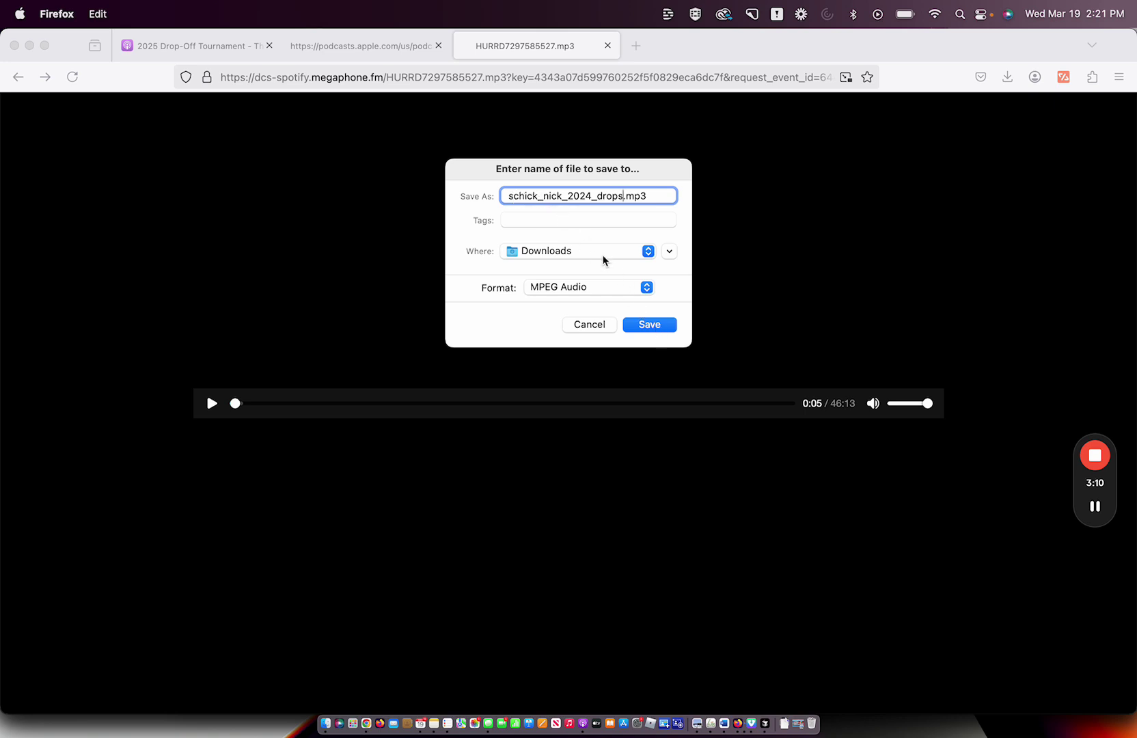
left_click(650, 325)
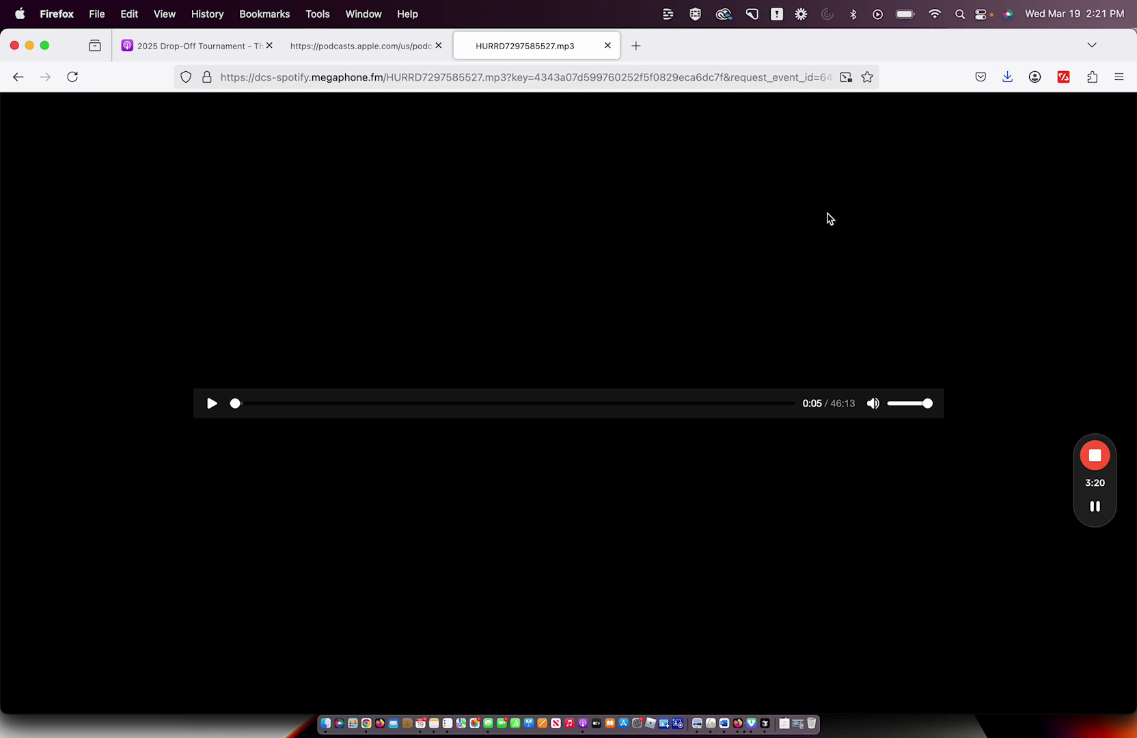
- Switch to Descript, upload schick_nick_2024_drops.mp3 from Downloads into the untitled project, and accept the default transcription settings
key("super+Tab")
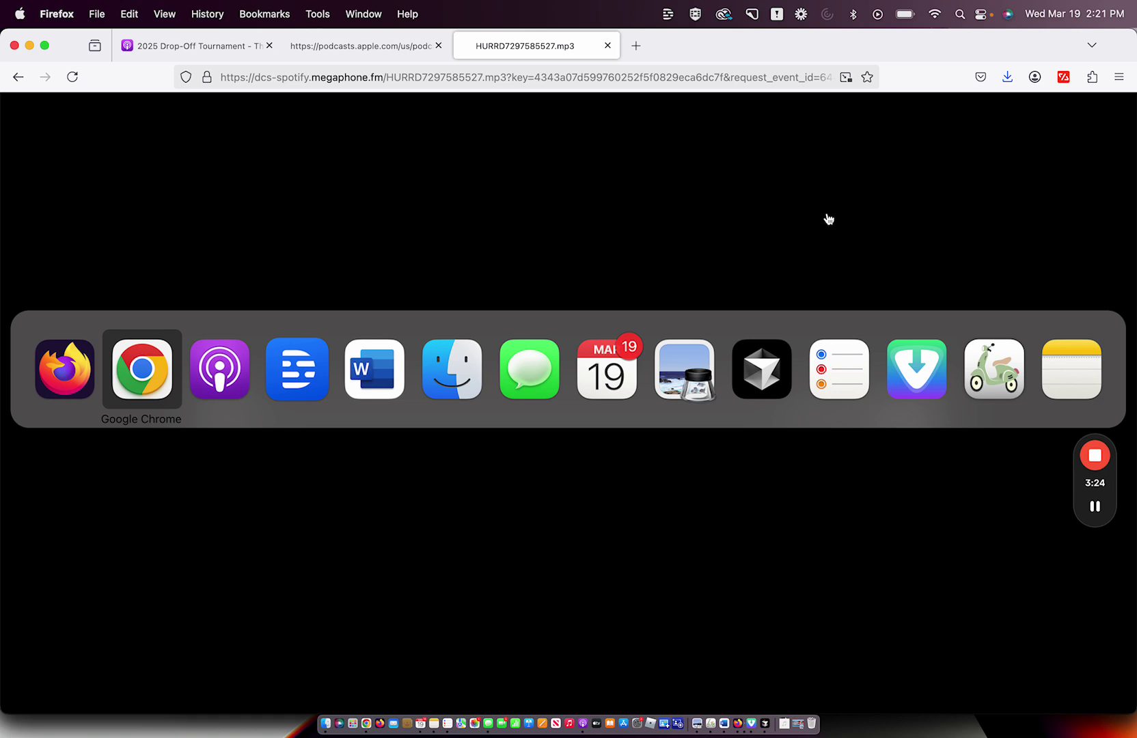
key("super+Tab")
key("super+Tab")
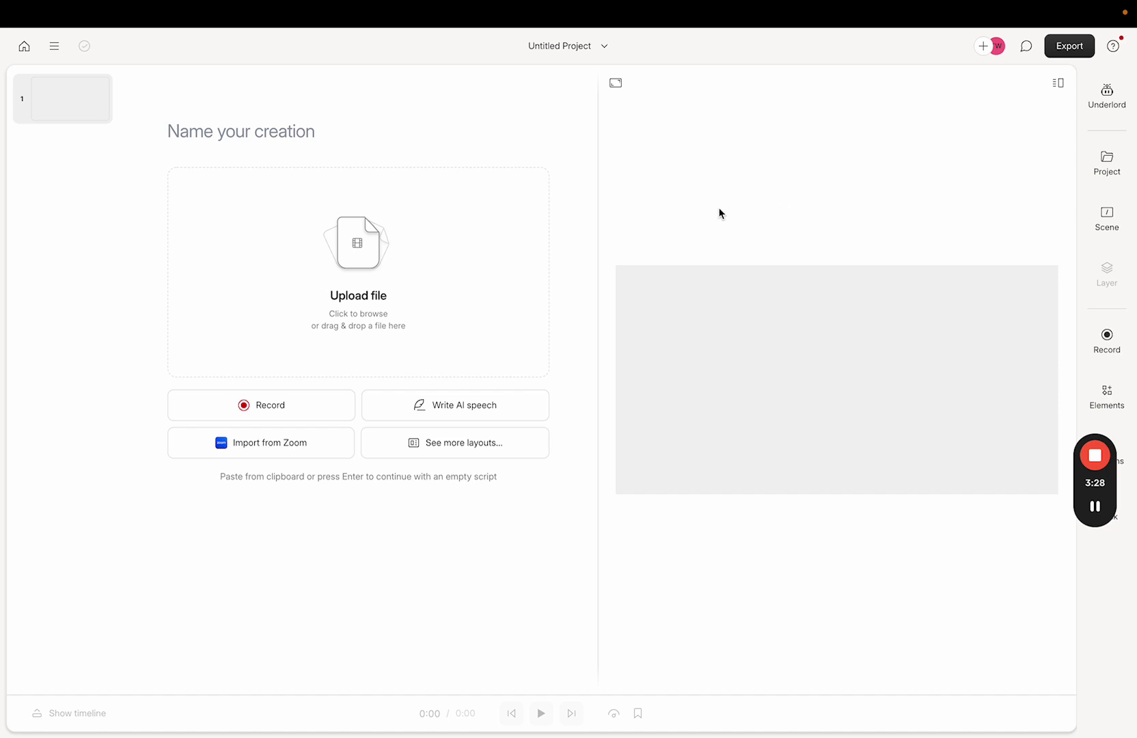
left_click(373, 294)
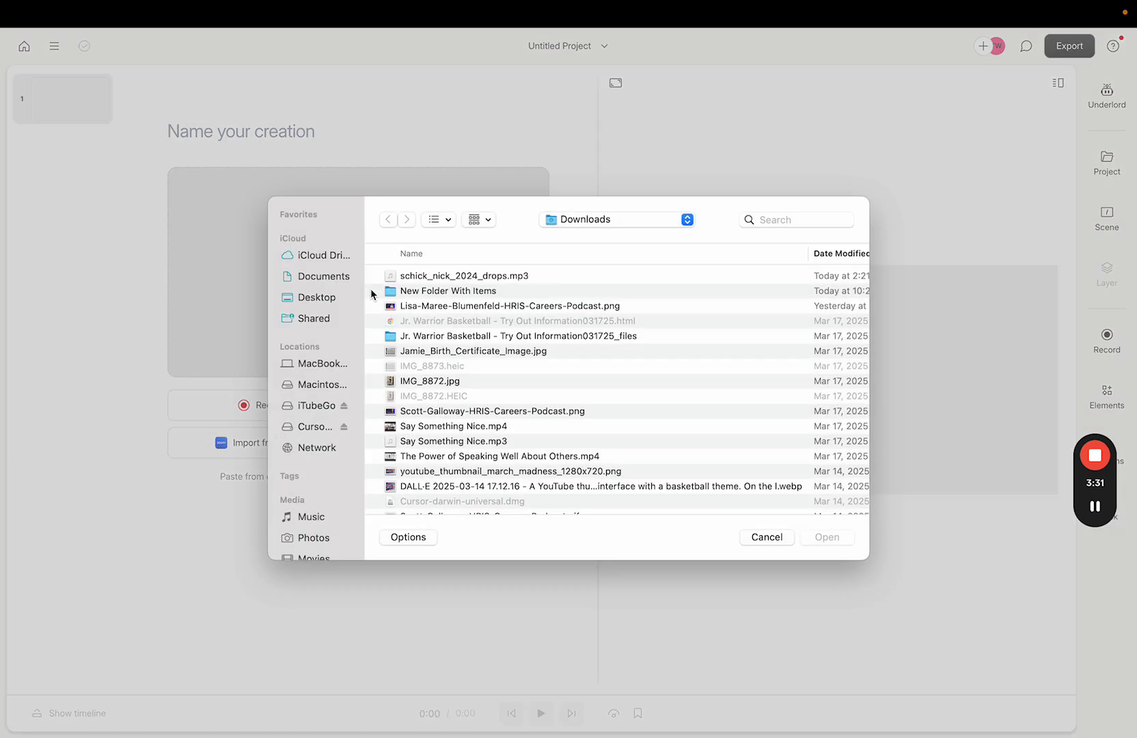
left_click(437, 283)
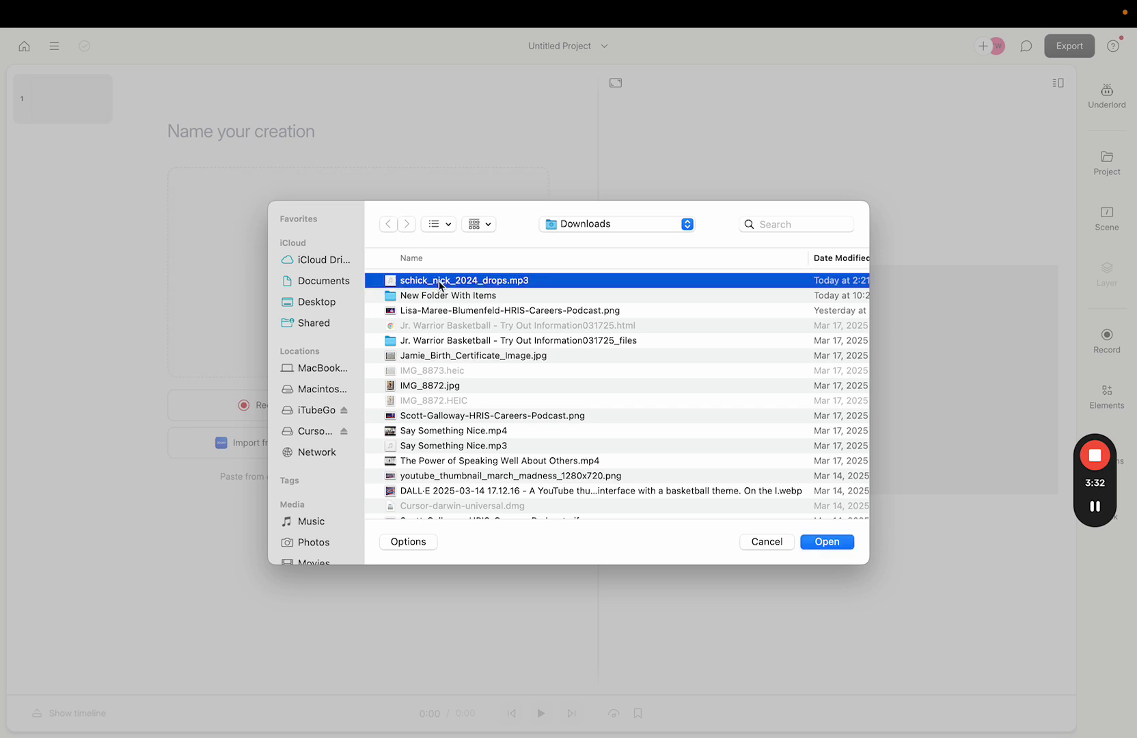
left_click(823, 542)
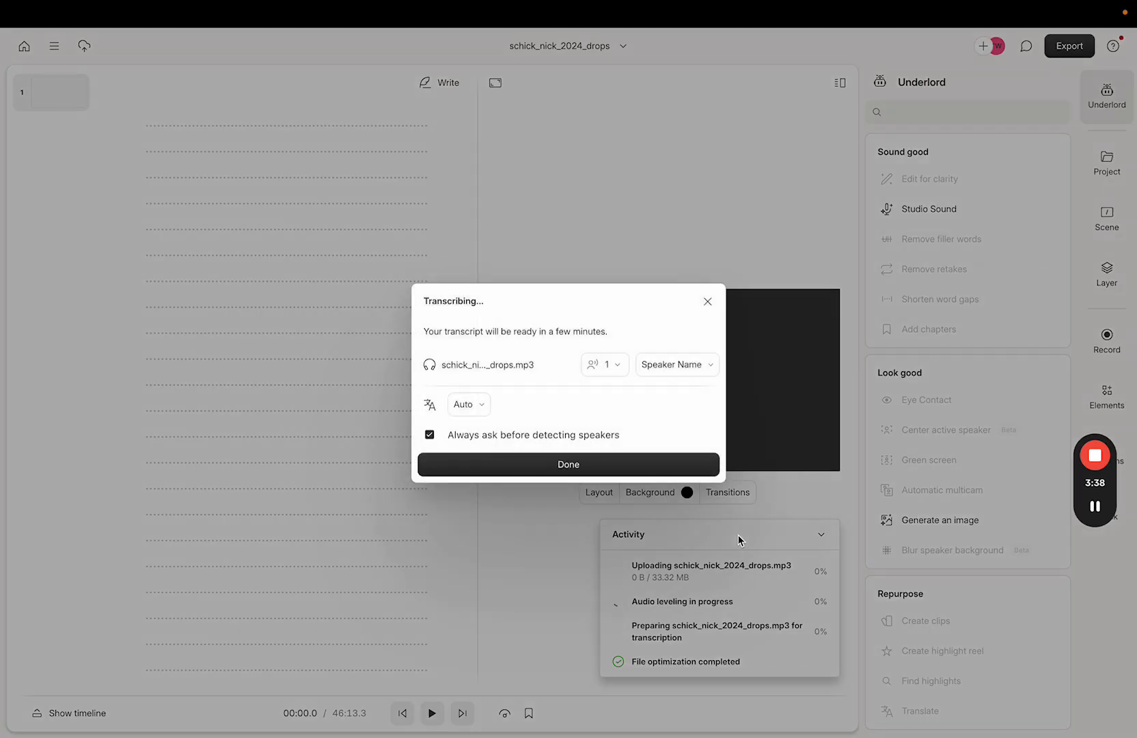
left_click(594, 470)
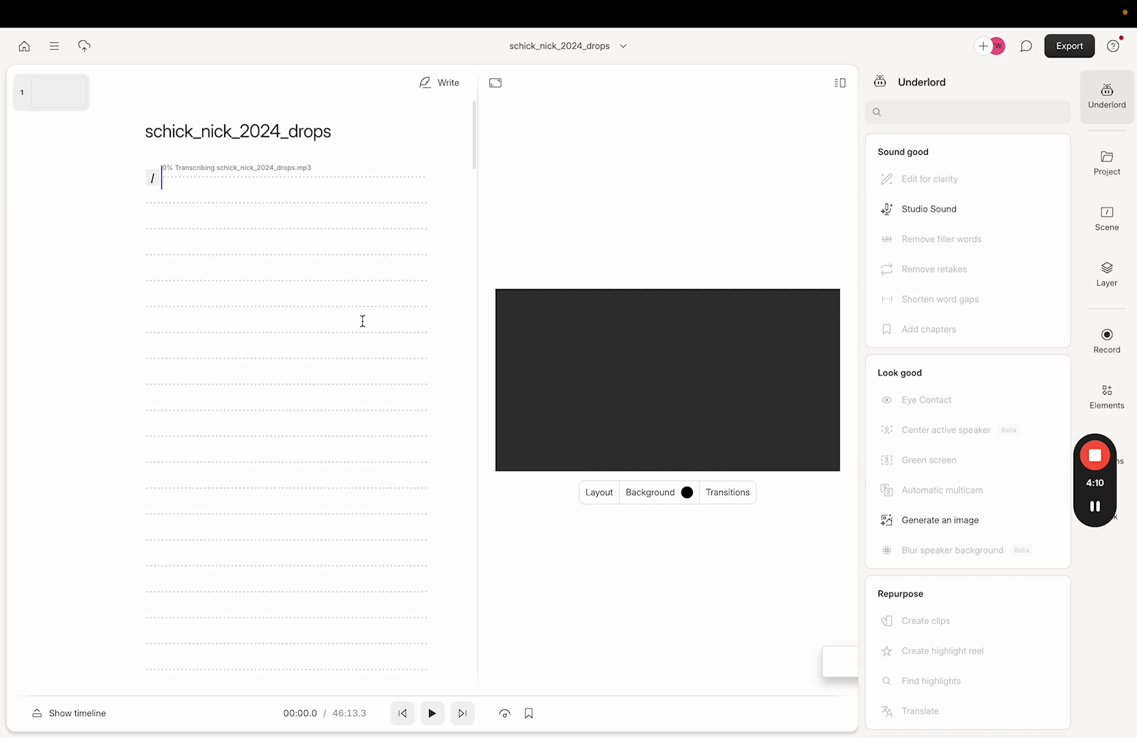
key("super+Tab")
key("super+Tab")
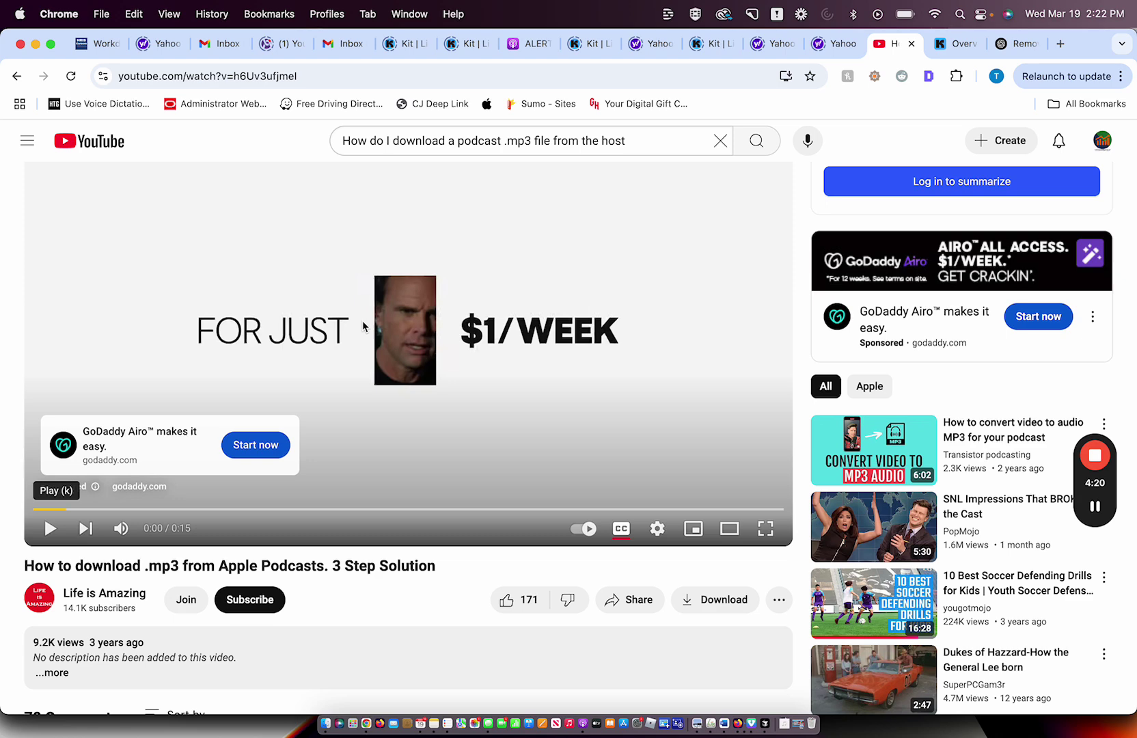
key("super+Tab")
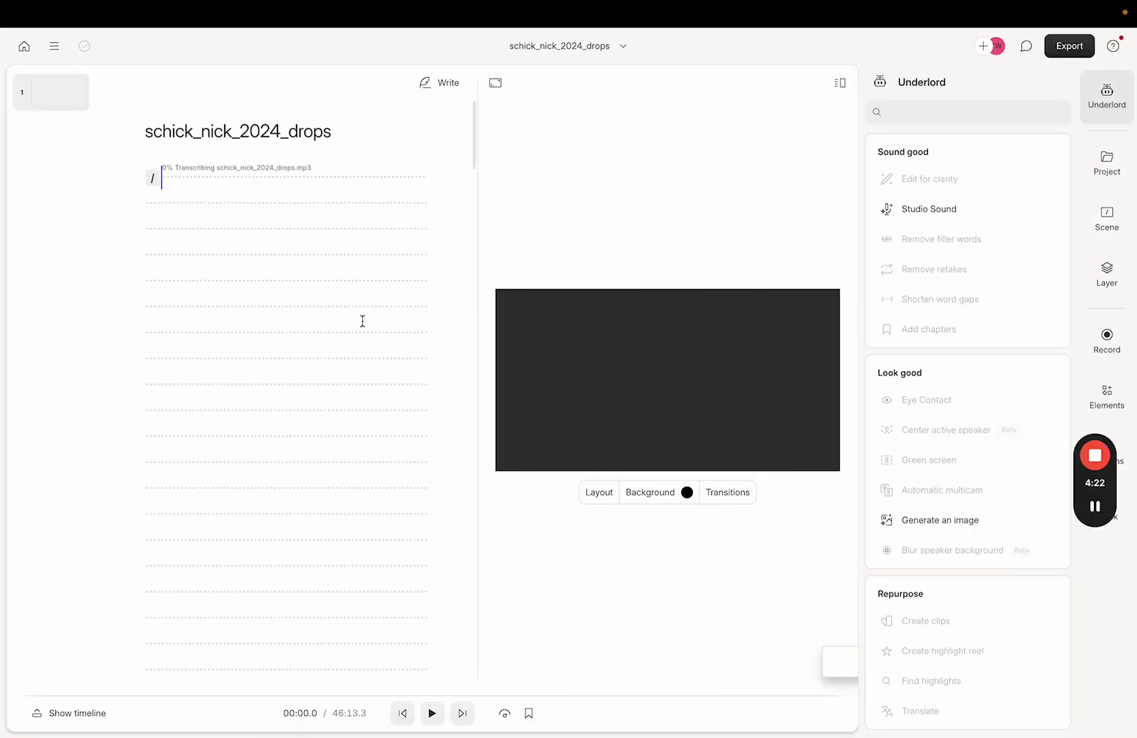